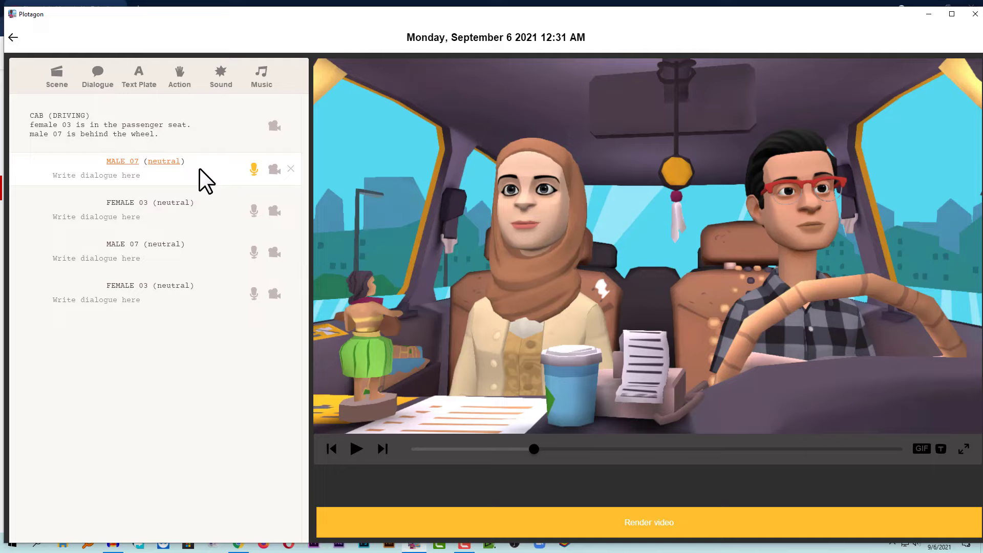
- Open the voice recorder for the first MALE 07 dialogue line
left_click(256, 166)
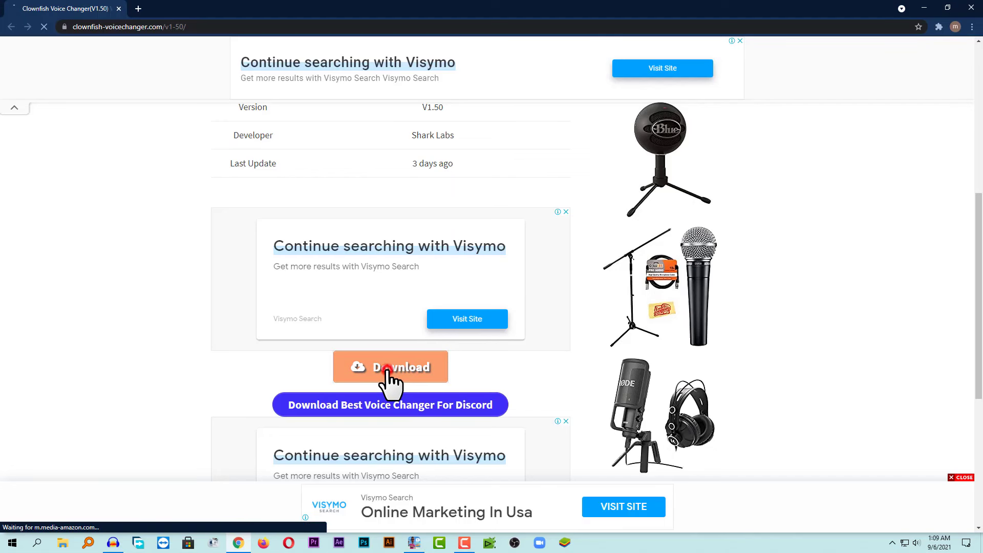
- Download the 64-bit Clownfish Voice Changer 1.50 installer and show the file in its Downloads folder
left_click(388, 370)
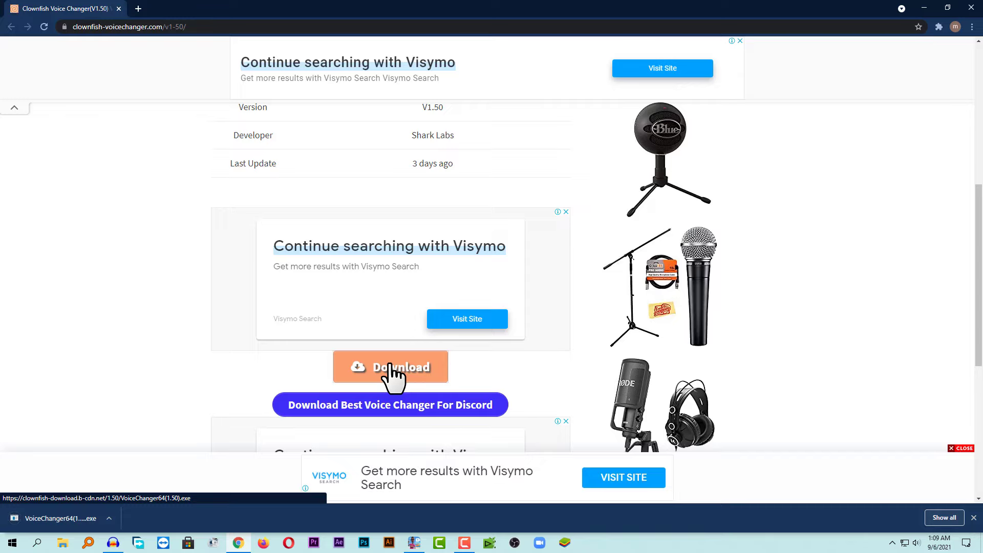
left_click(110, 519)
left_click(118, 487)
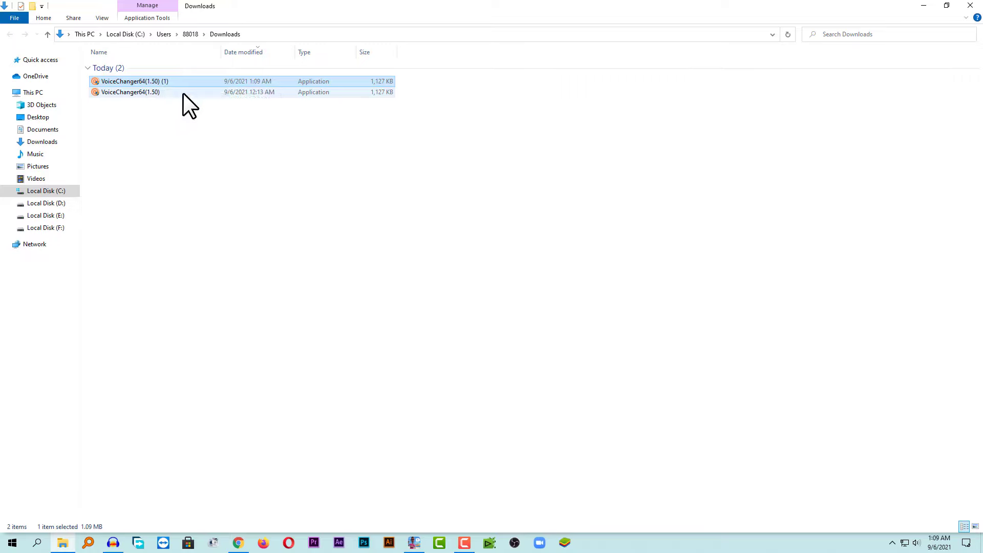
left_click(970, 5)
left_click(972, 8)
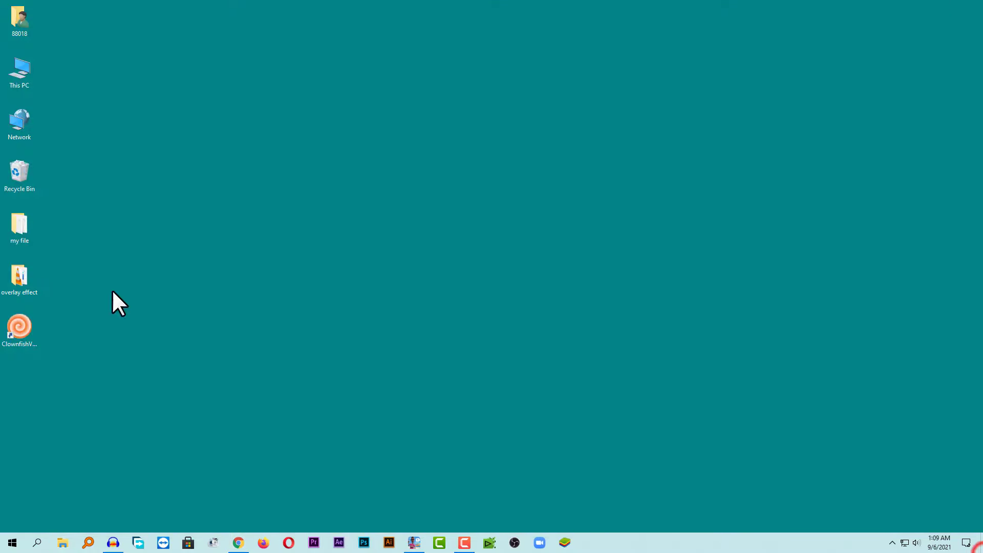
- Launch Clownfish Voice Changer and display its Set Voice Changer window near the middle of the desktop
double_click(24, 323)
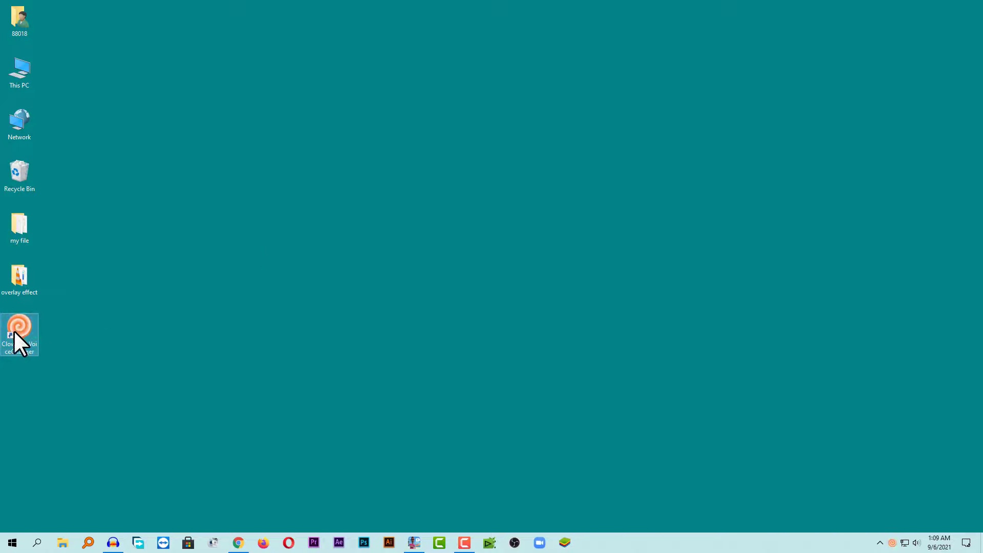
right_click(894, 543)
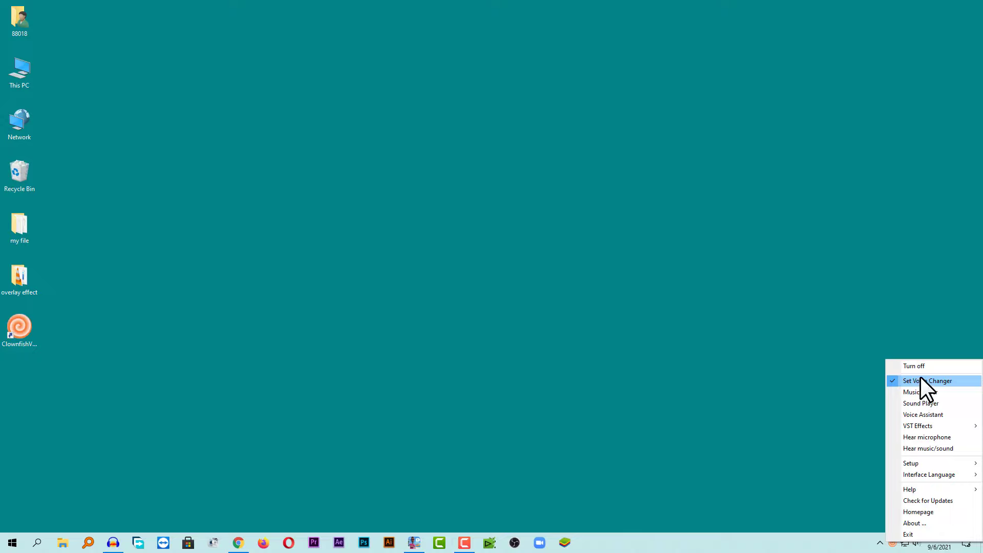
left_click(927, 380)
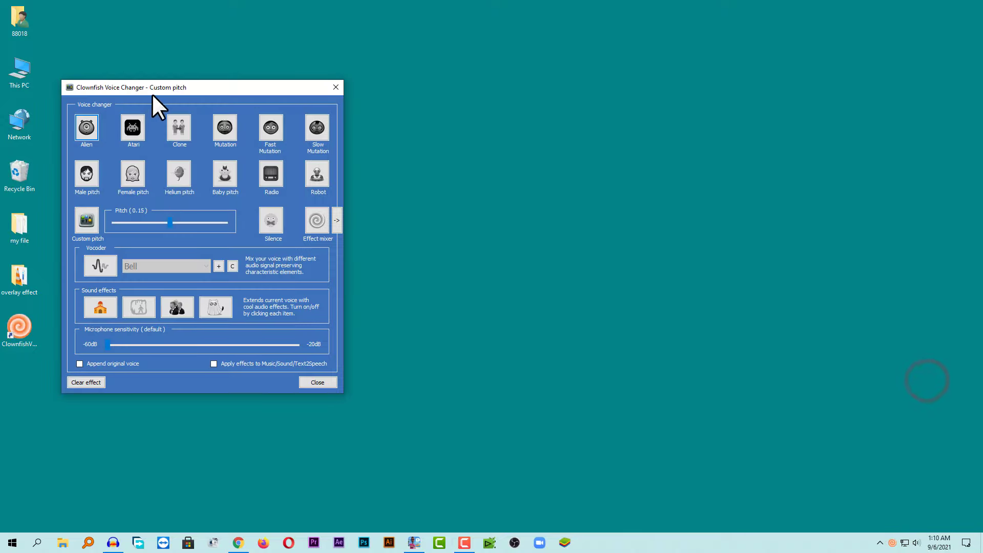
left_click_drag(151, 93, 284, 103)
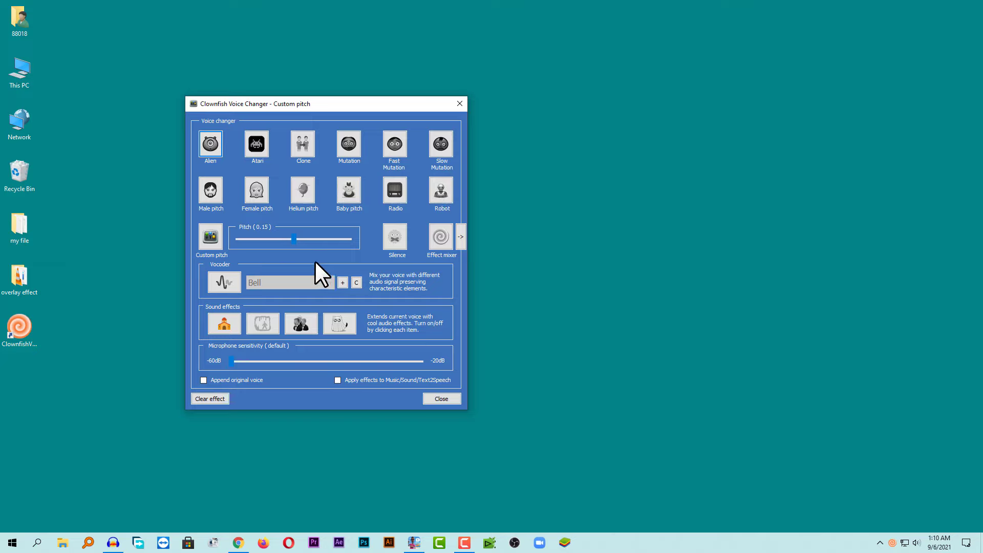
right_click(892, 543)
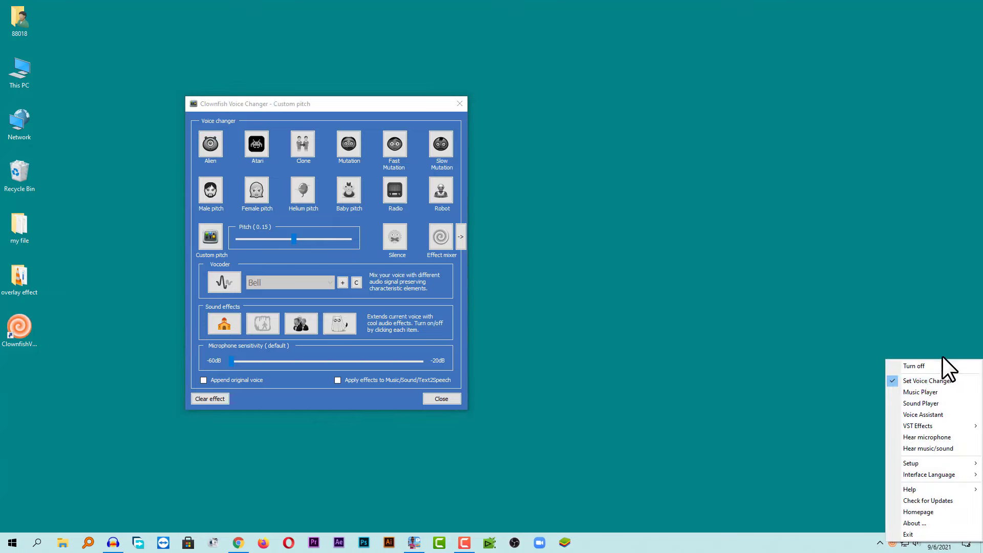
left_click(921, 382)
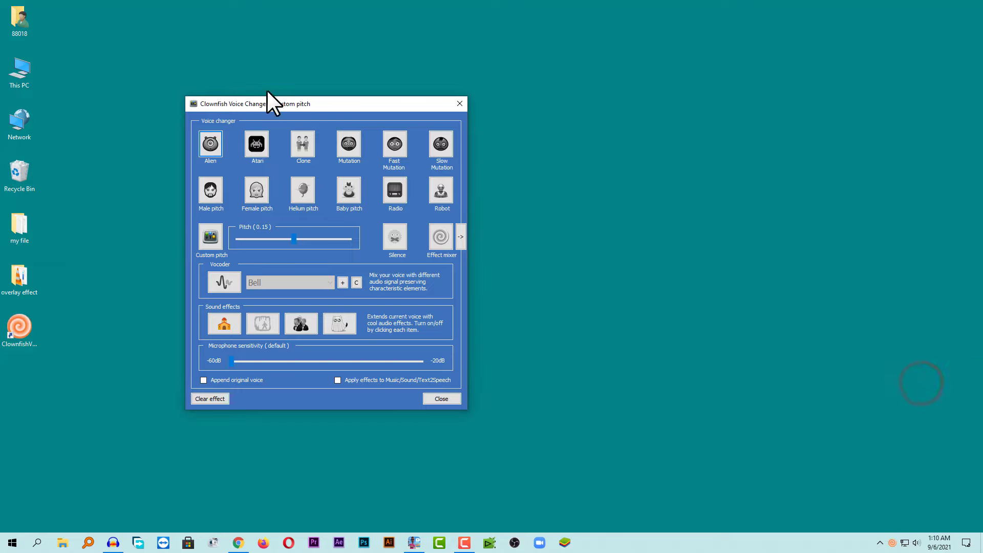
left_click_drag(218, 103, 334, 132)
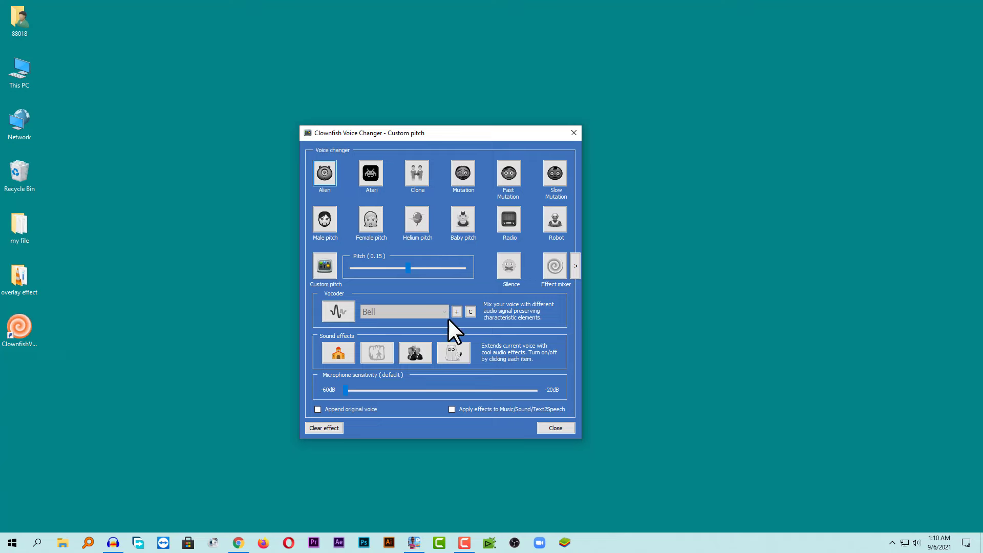
- Switch to Plotagon and bring up voice recording for the first MALE 07 line in the cab scene
left_click(414, 543)
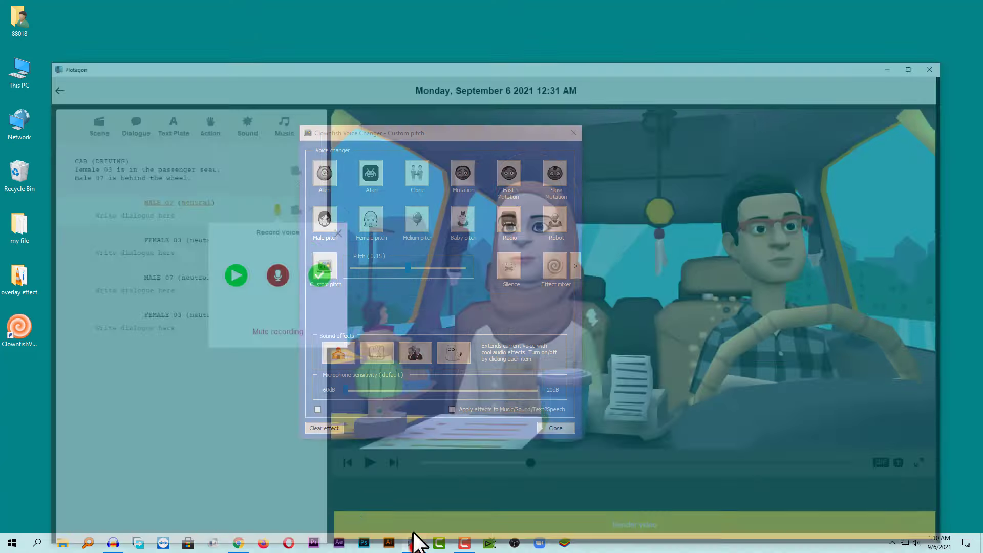
left_click(321, 189)
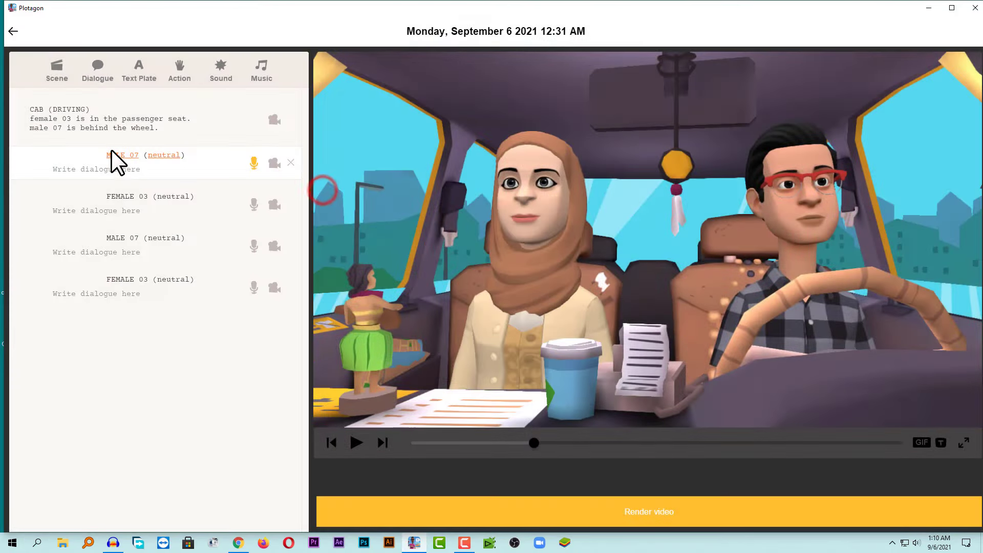
left_click(77, 118)
left_click(138, 168)
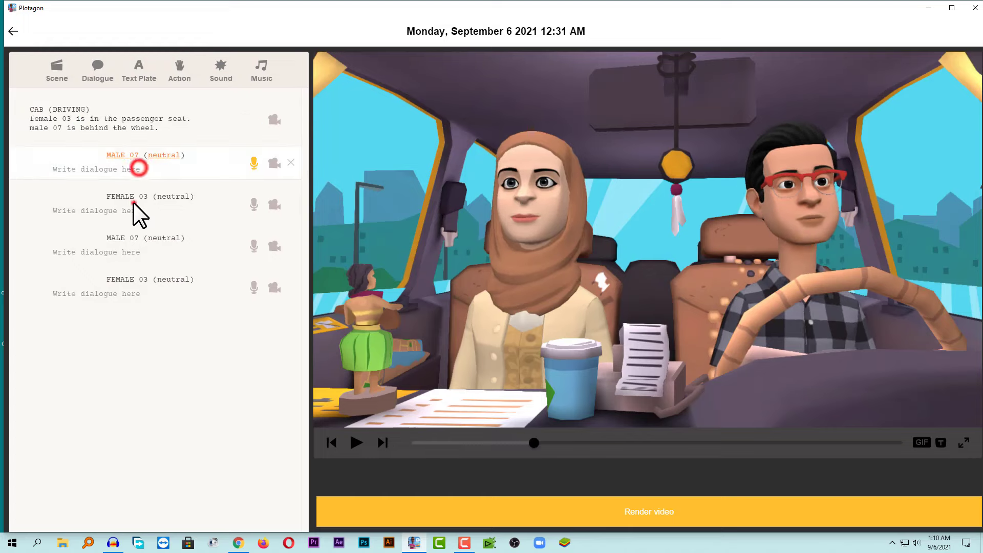
left_click(133, 202)
left_click(132, 247)
left_click(121, 289)
left_click(168, 155)
left_click(252, 162)
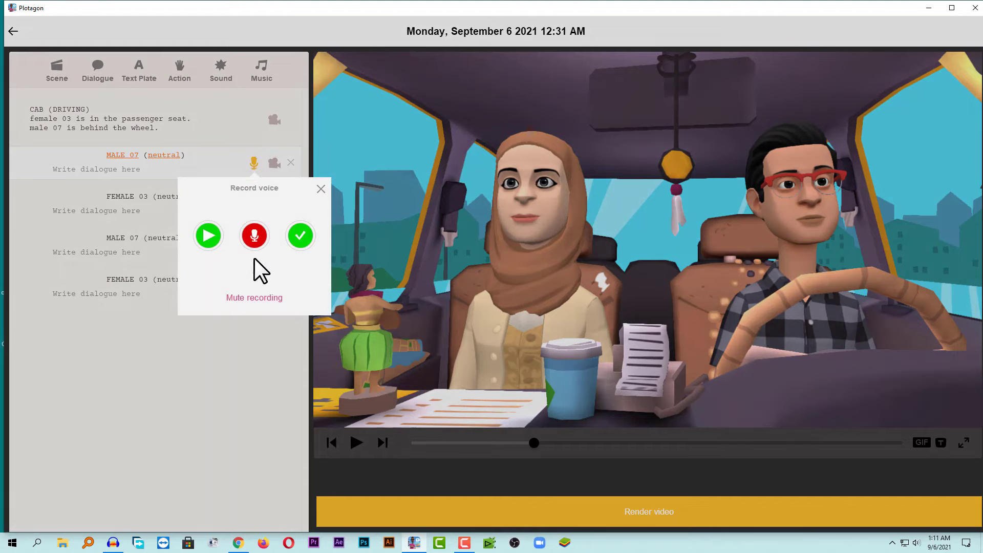
- Bring the Clownfish Voice Changer window in front of Plotagon and place it beside the Record voice popup
left_click(892, 543)
left_click(863, 523)
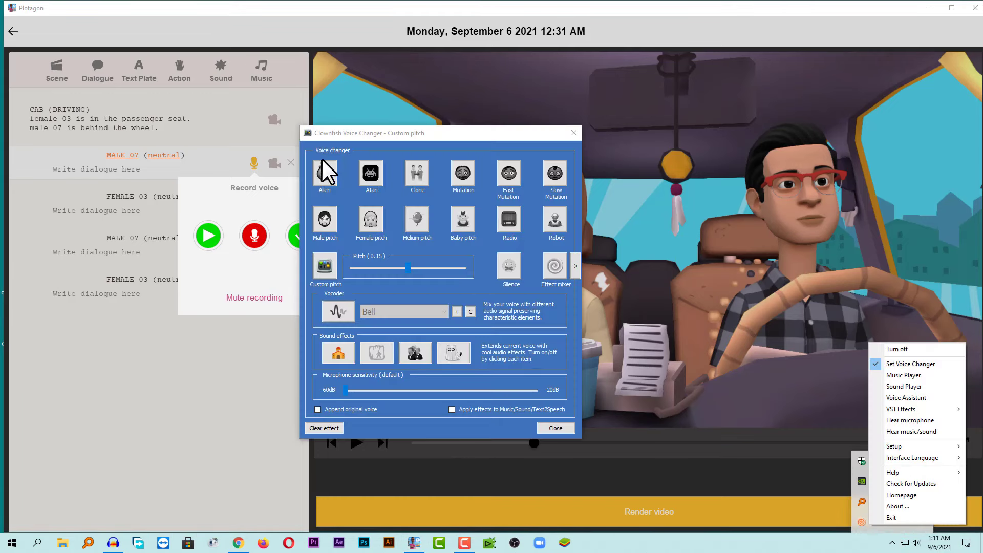
left_click_drag(364, 132, 487, 127)
left_click(892, 543)
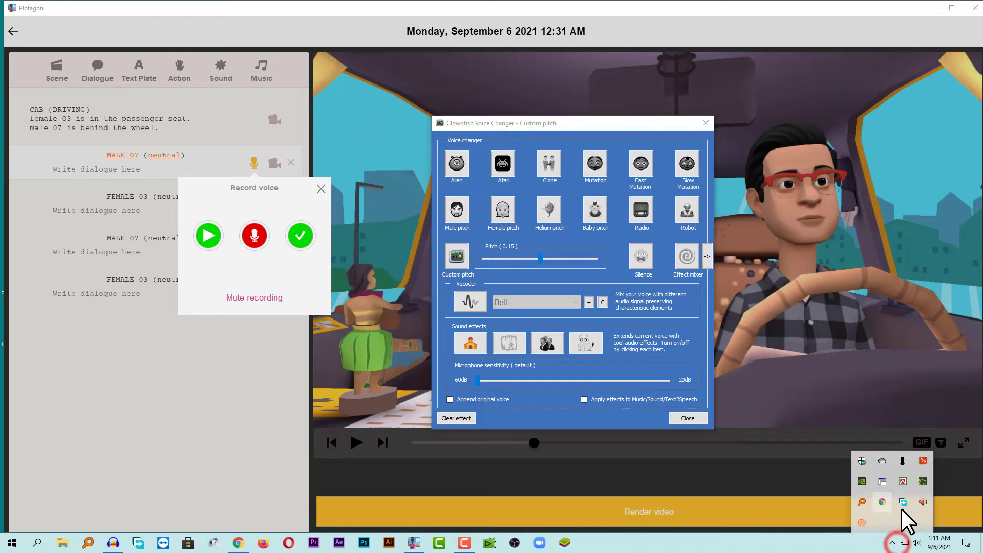
right_click(883, 482)
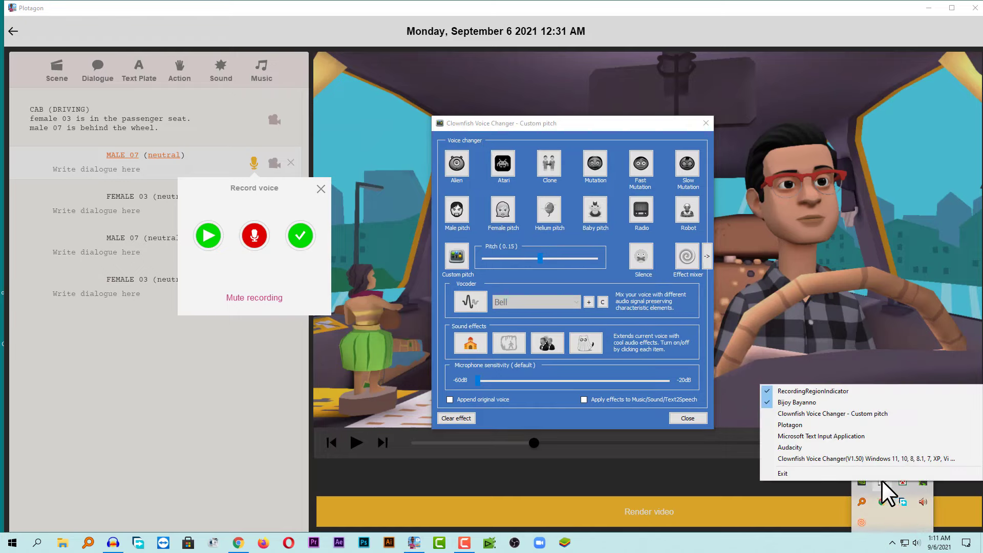
left_click(794, 415)
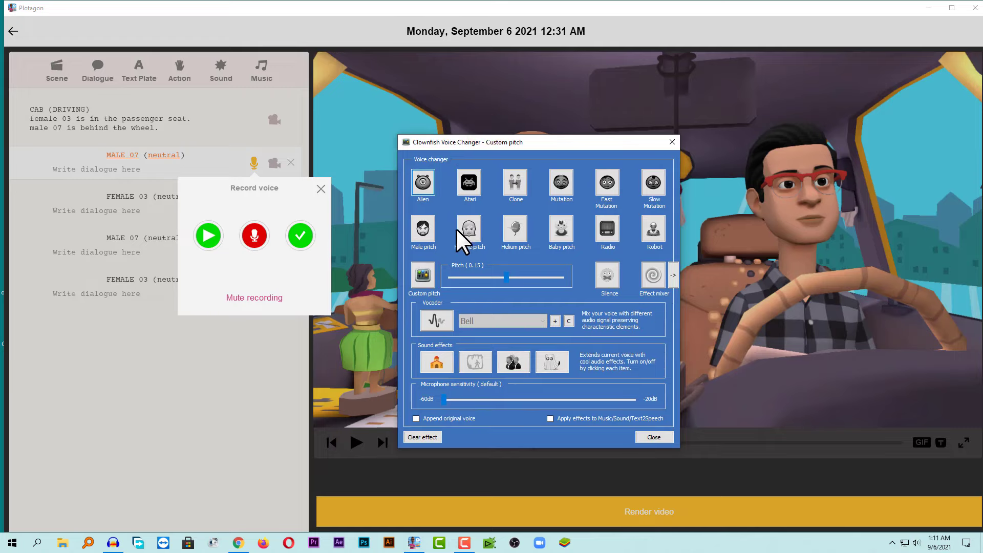
- Apply the Female pitch effect, record a voice clip of about 4 seconds for MALE 07 and play it back
left_click(469, 229)
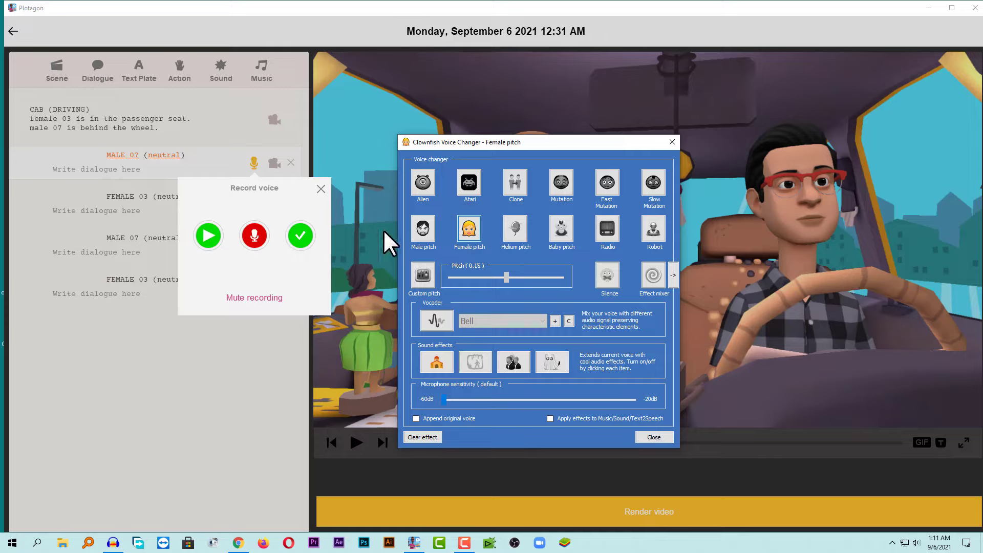
left_click(254, 235)
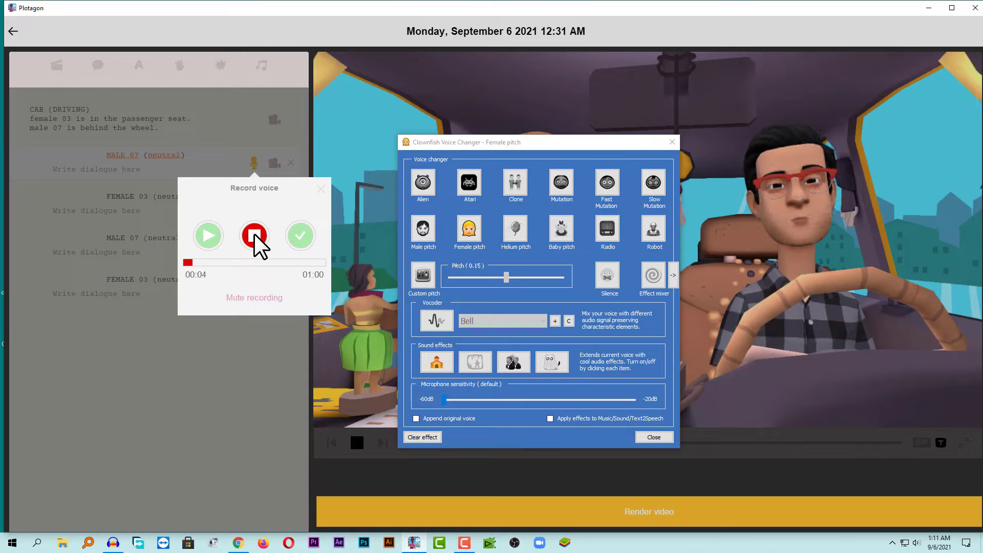
left_click(254, 237)
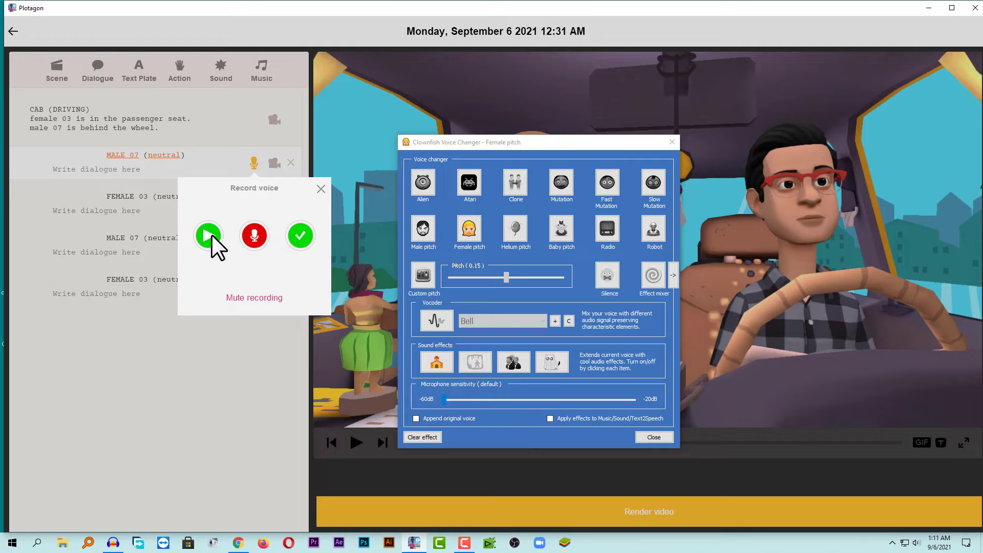
left_click(210, 235)
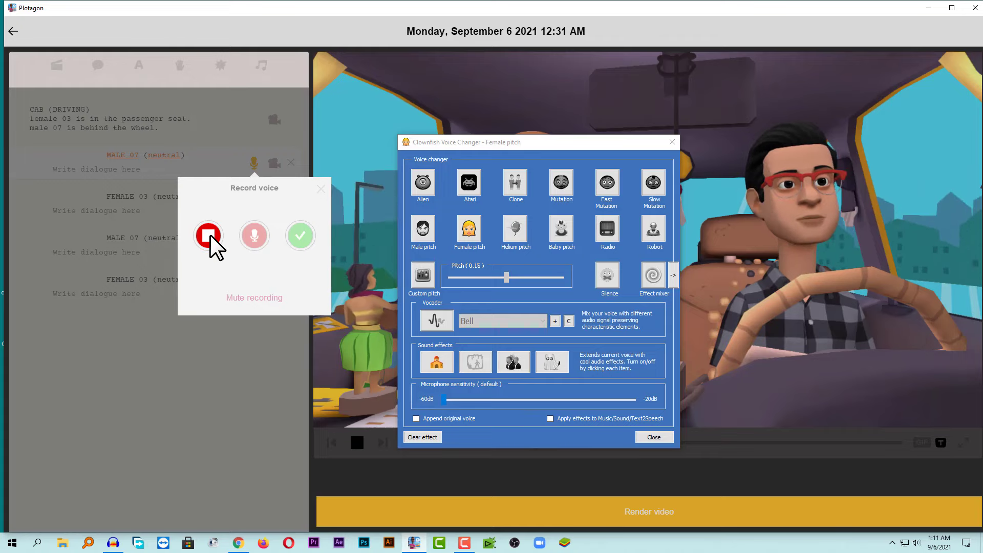
left_click(210, 234)
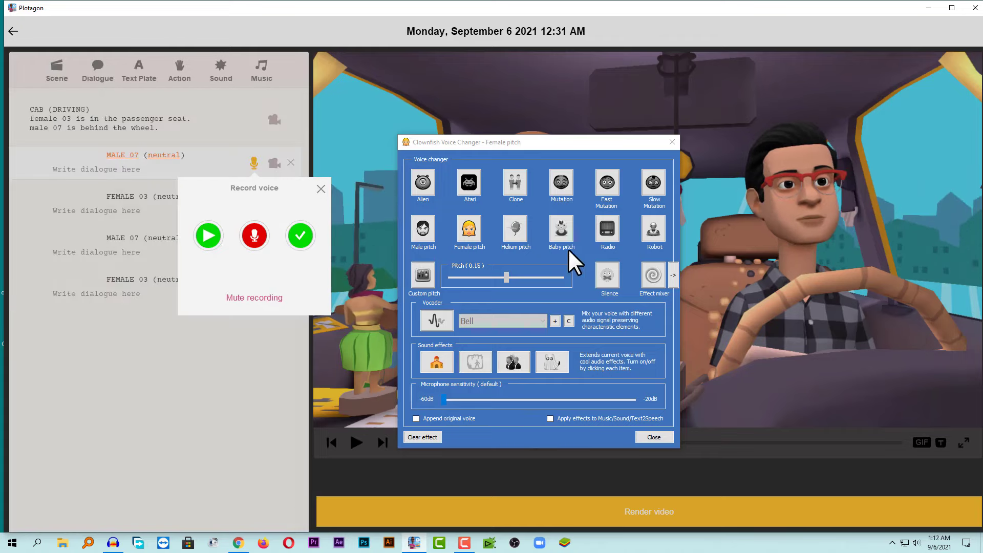
- Try a custom pitch of 6.40, followed by the Baby pitch effect
left_click(423, 275)
left_click(425, 274)
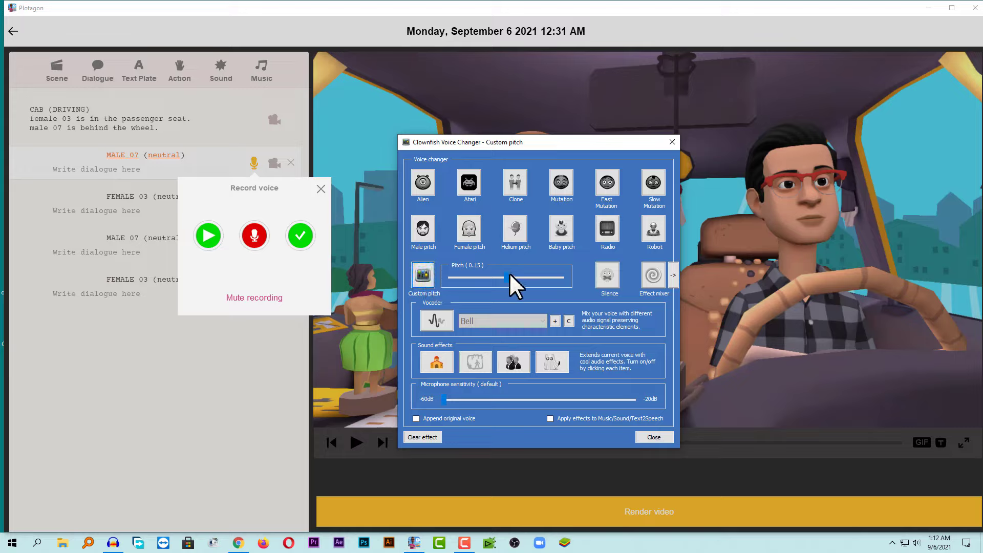
left_click_drag(508, 275, 527, 274)
left_click_drag(531, 275, 529, 275)
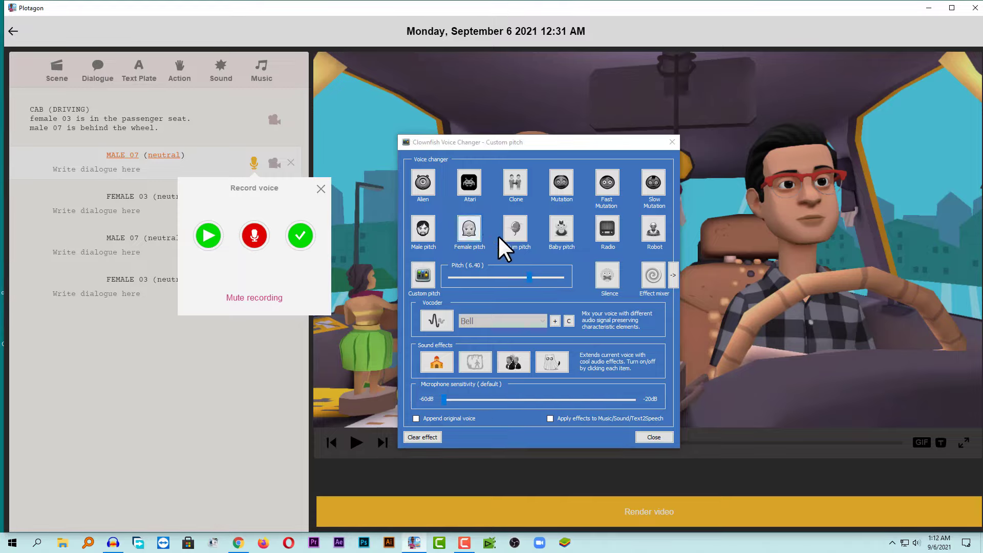
left_click(562, 229)
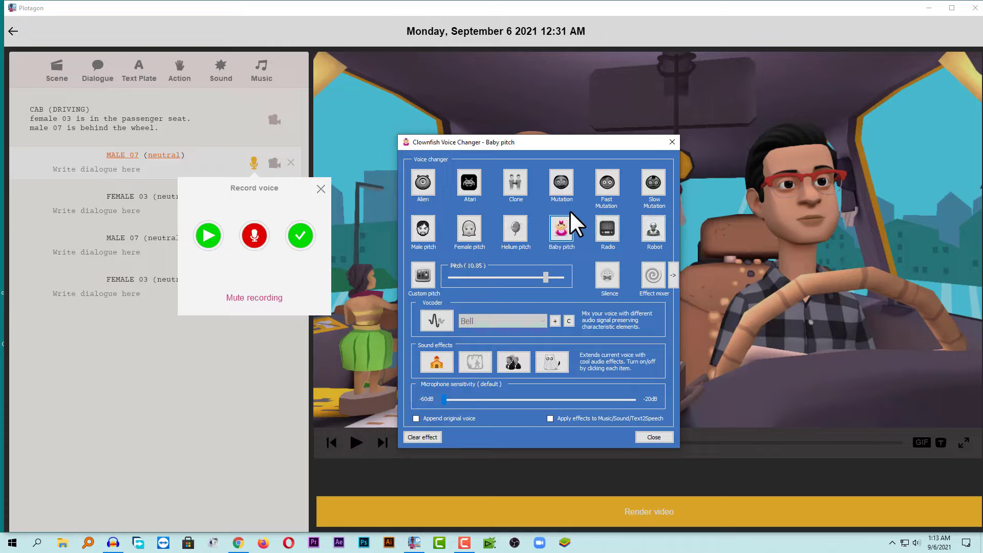
- Apply the Mutation effect, record a voice clip of about 5 seconds for MALE 07 and play it back
left_click(558, 184)
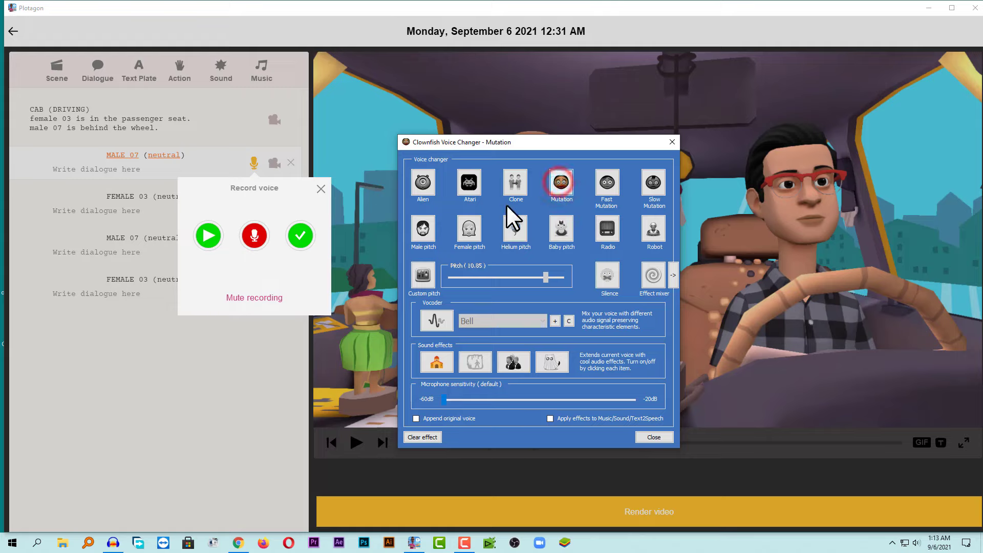
left_click(257, 235)
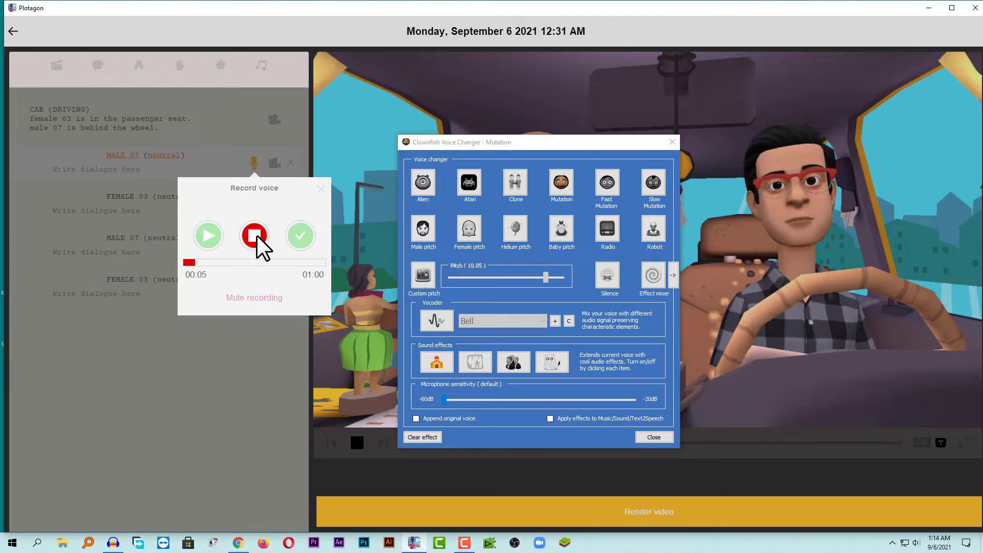
left_click(257, 235)
left_click(211, 242)
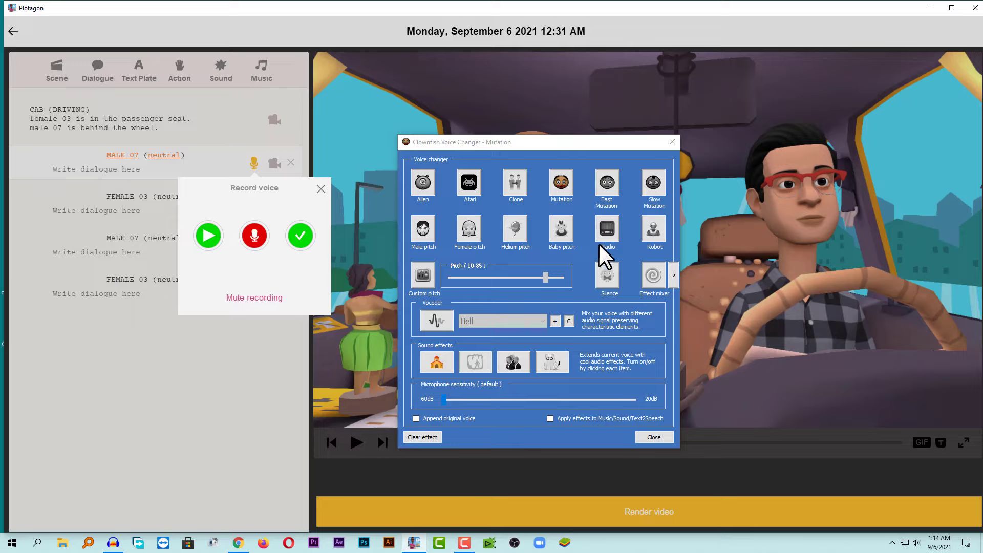
- Apply the Robot effect, record a voice clip of about 4 seconds for MALE 07 and play it back
left_click(651, 224)
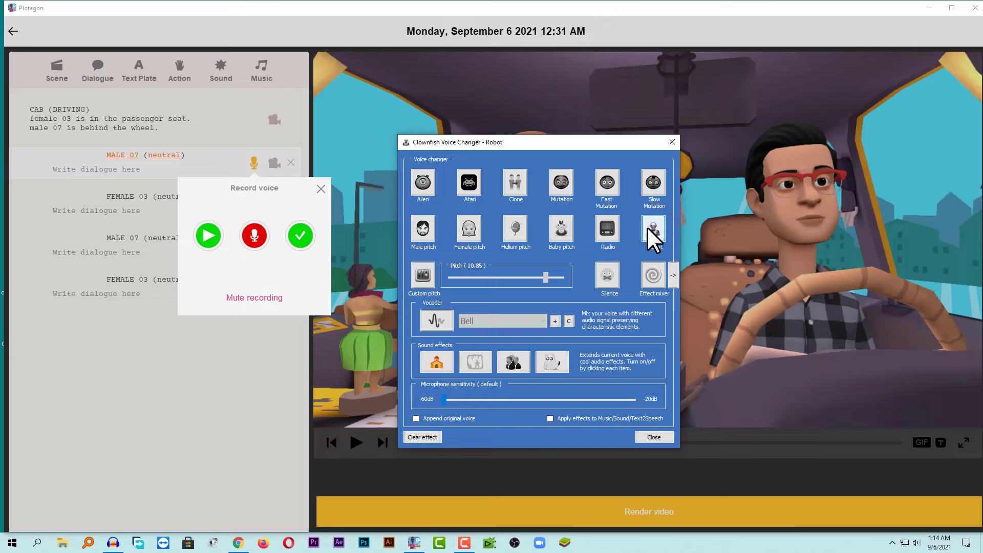
left_click(254, 235)
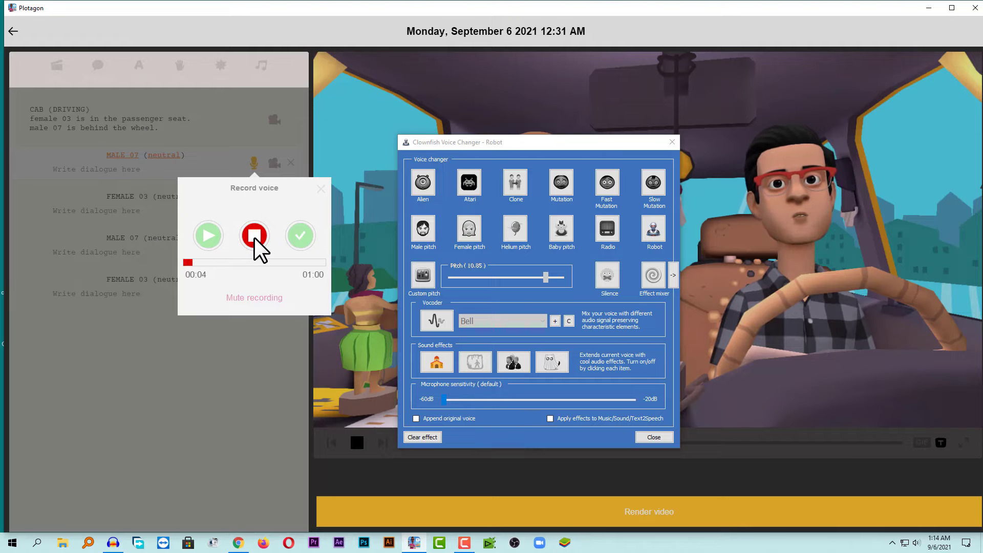
left_click(254, 236)
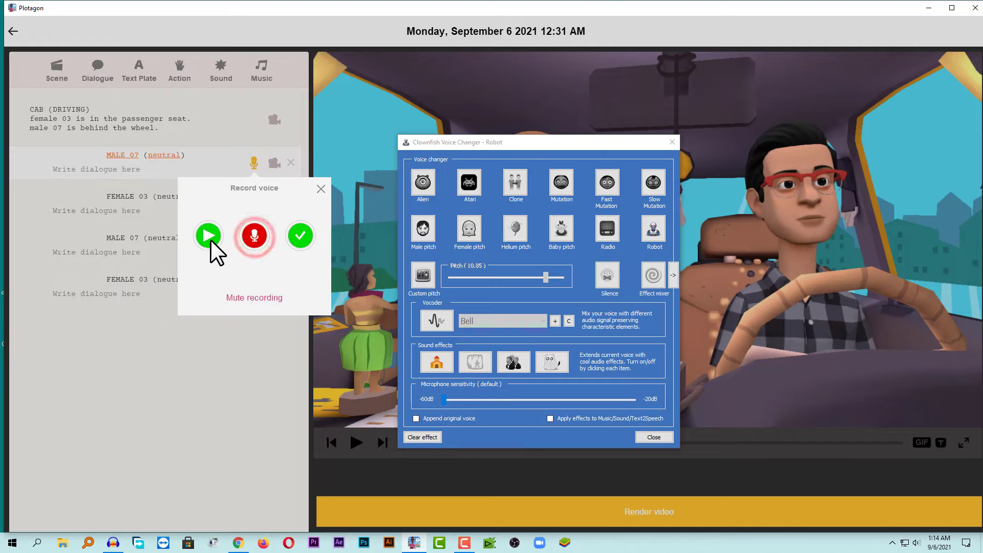
left_click(205, 237)
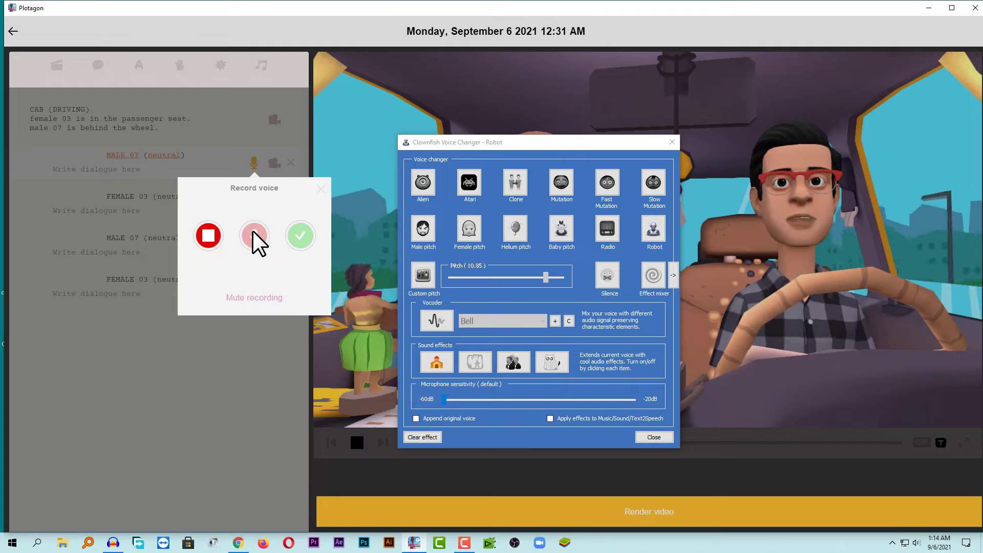
left_click(209, 233)
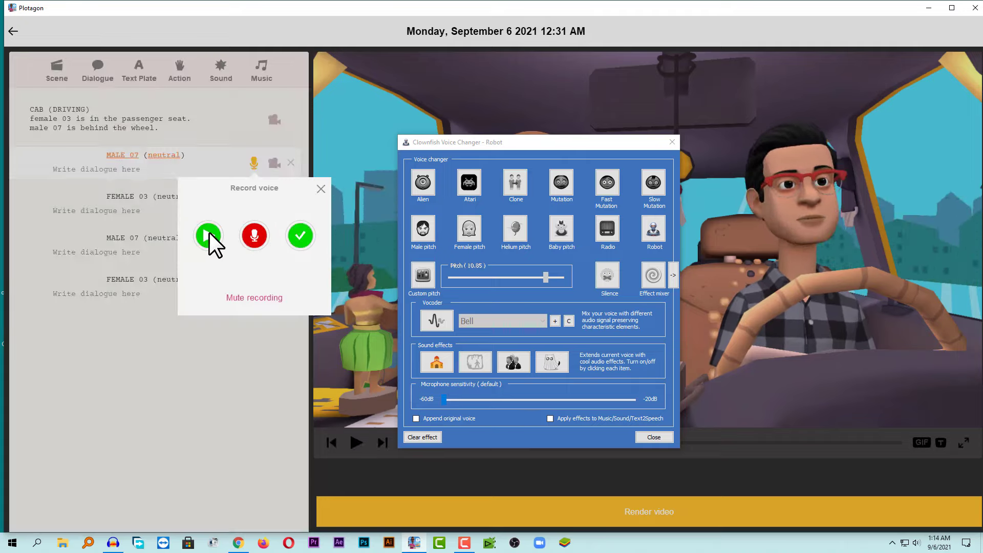
- Apply the Male pitch effect and record a voice clip of about 2 seconds for the first MALE 07 line
left_click(423, 229)
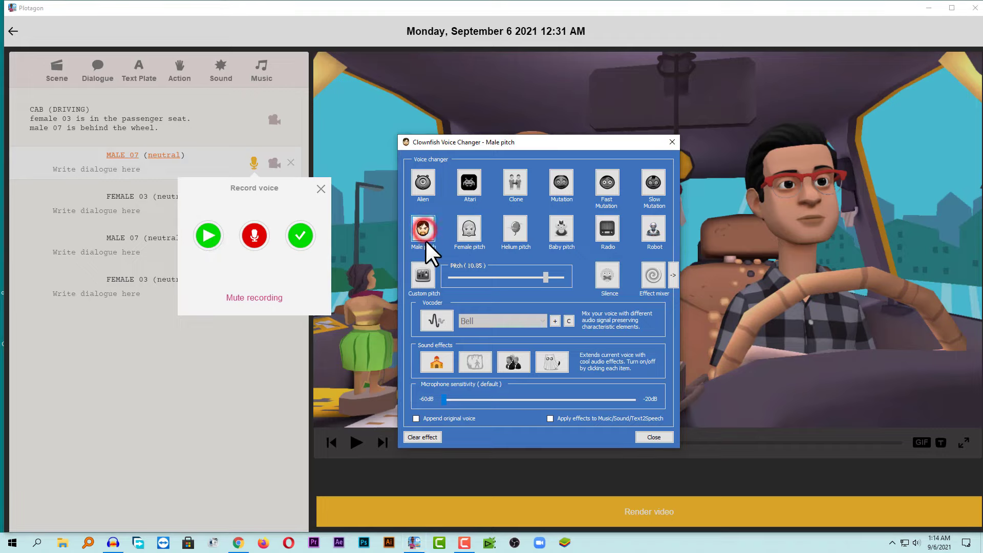
left_click(256, 234)
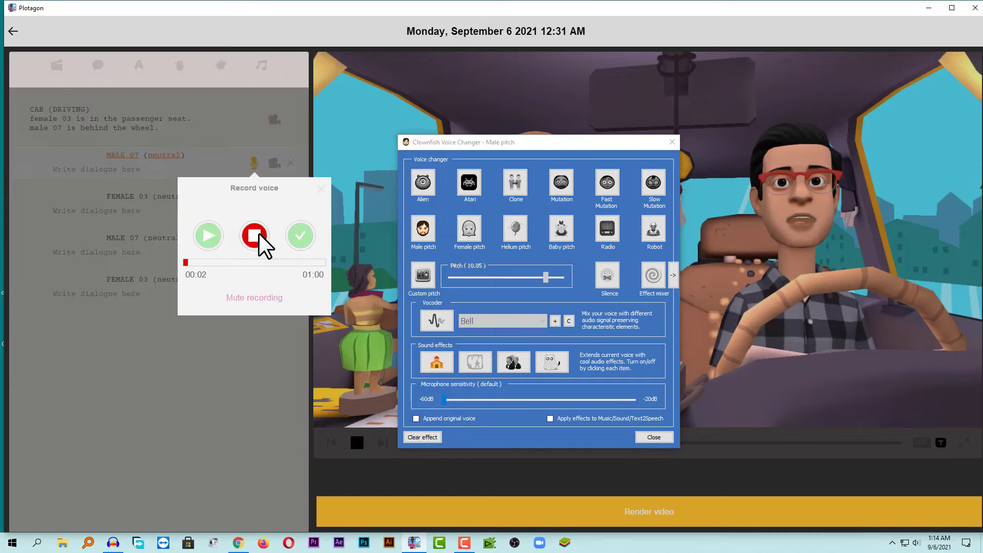
left_click(259, 233)
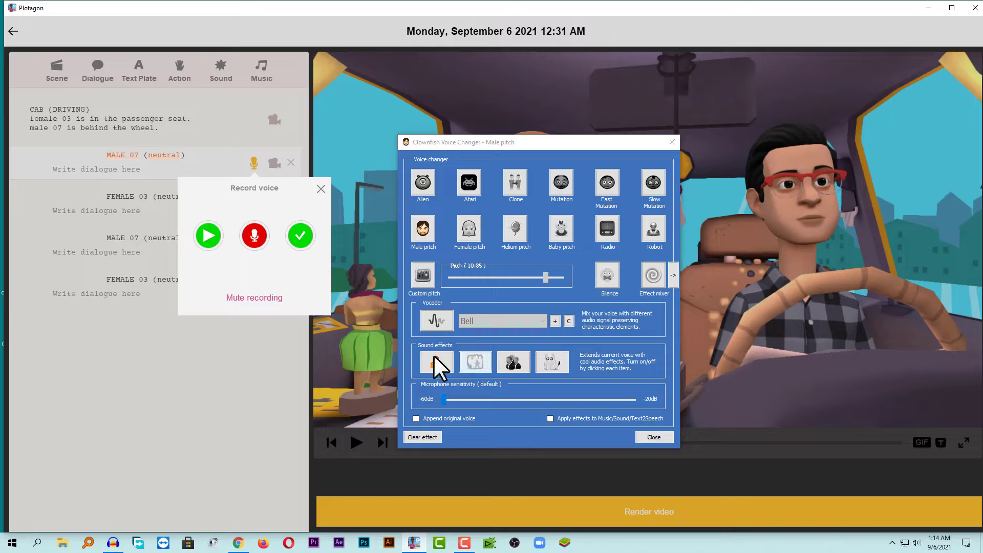
- Turn on the second of the four sound effects and apply the Female pitch effect
left_click(472, 358)
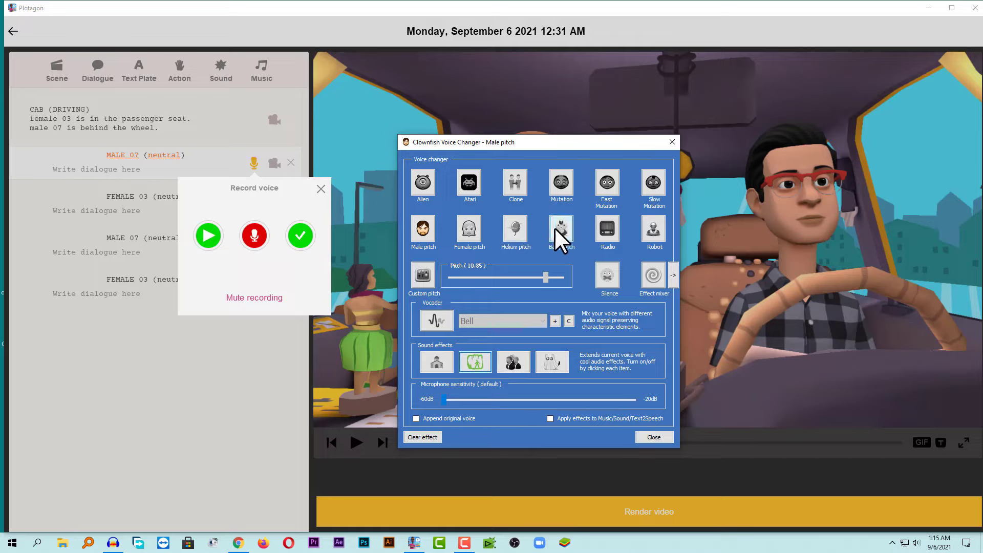
left_click(470, 229)
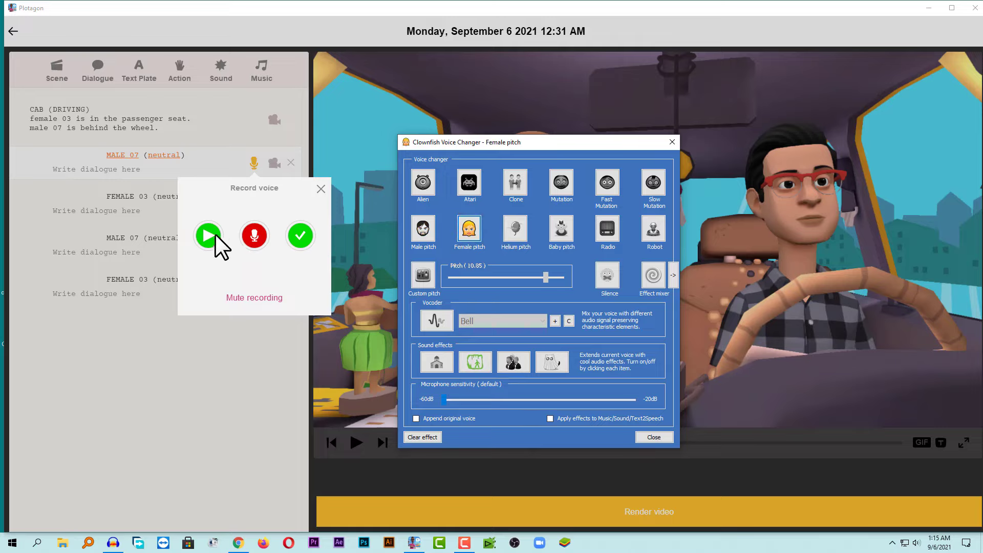
- Accept the MALE 07 recording and select the first FEMALE 03 dialogue line, moving the voice changer window clear of the passenger
left_click(312, 239)
left_click(125, 207)
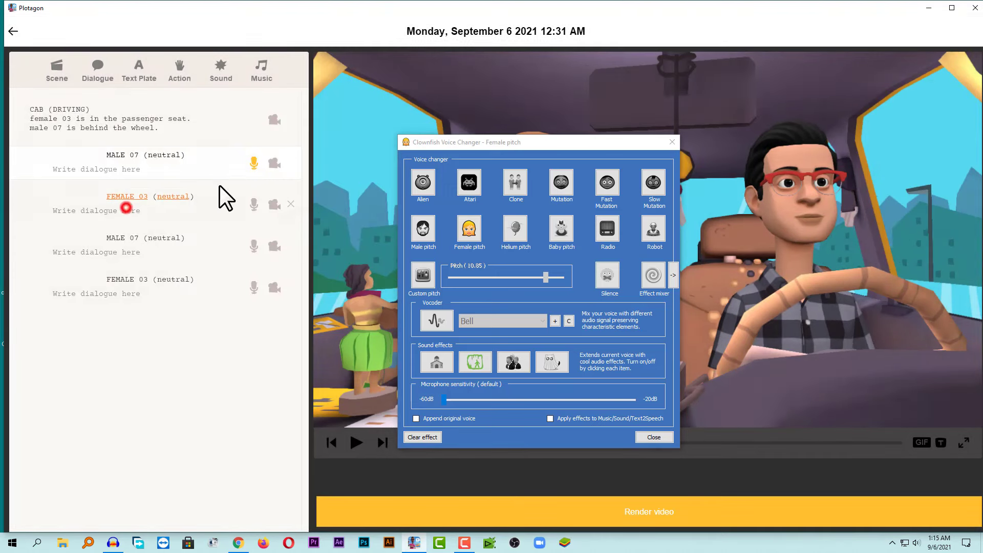
left_click_drag(492, 148, 780, 238)
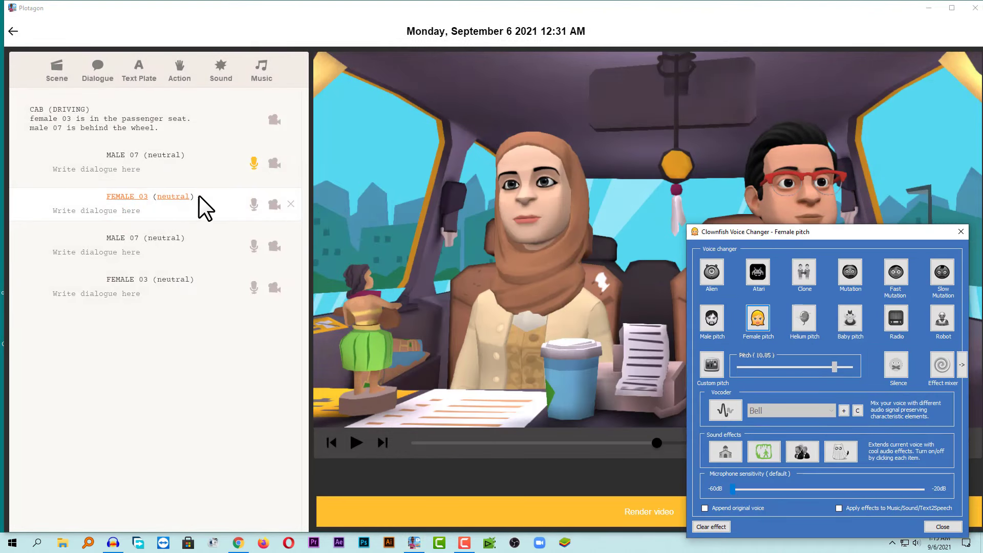
- Record a voice clip of about 6 seconds for the first FEMALE 03 line and play it back
left_click(253, 204)
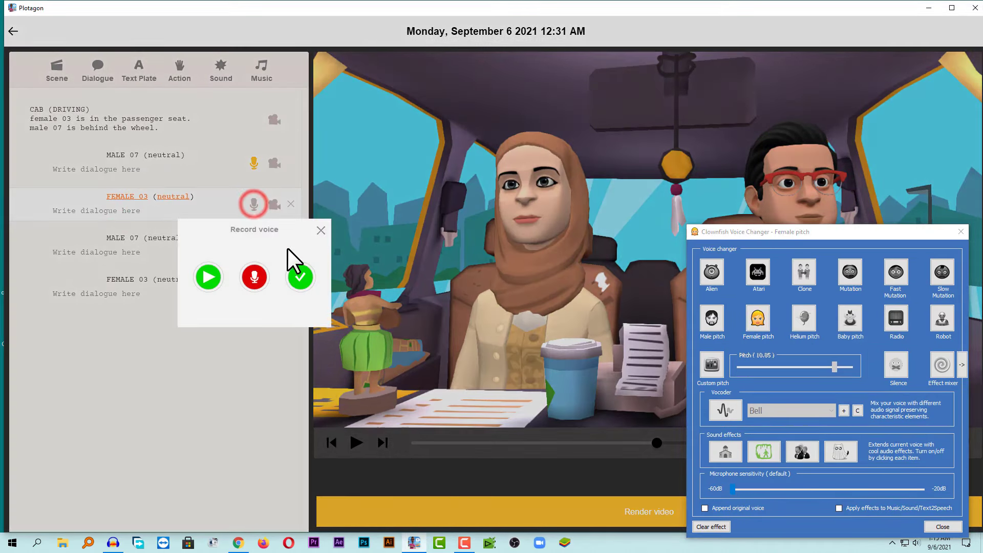
left_click(254, 277)
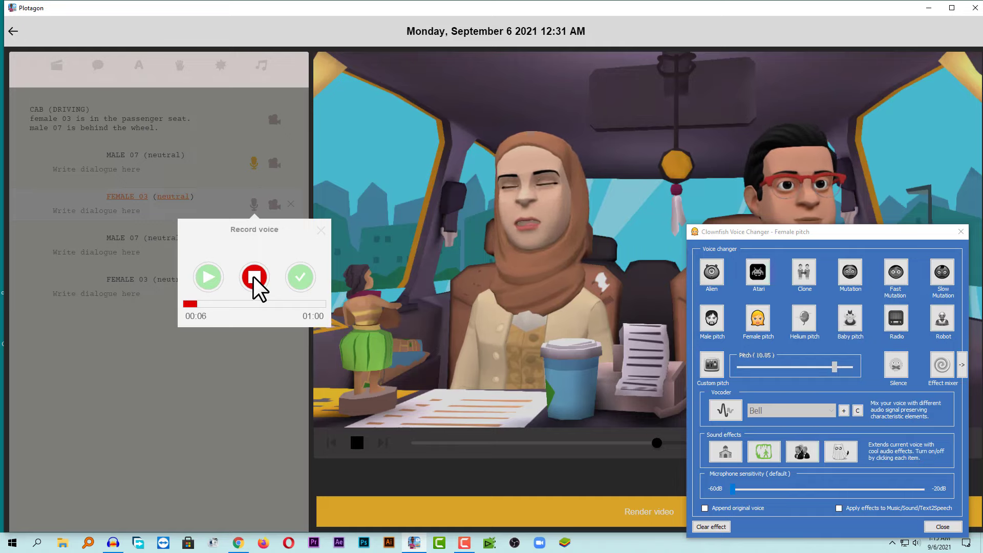
left_click(253, 276)
left_click(209, 278)
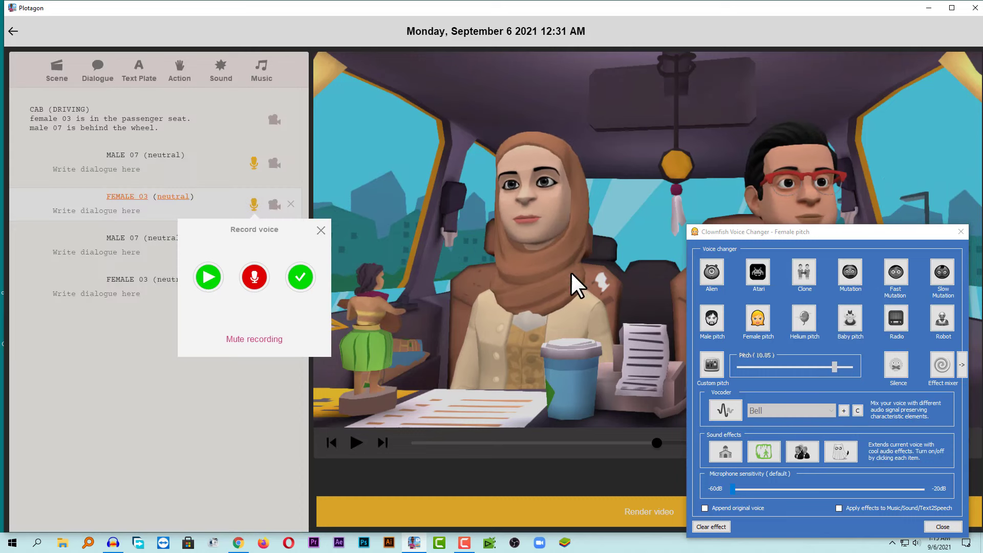
- Close the voice effects window and turn off Clownfish Voice Changer
left_click_drag(769, 232, 647, 204)
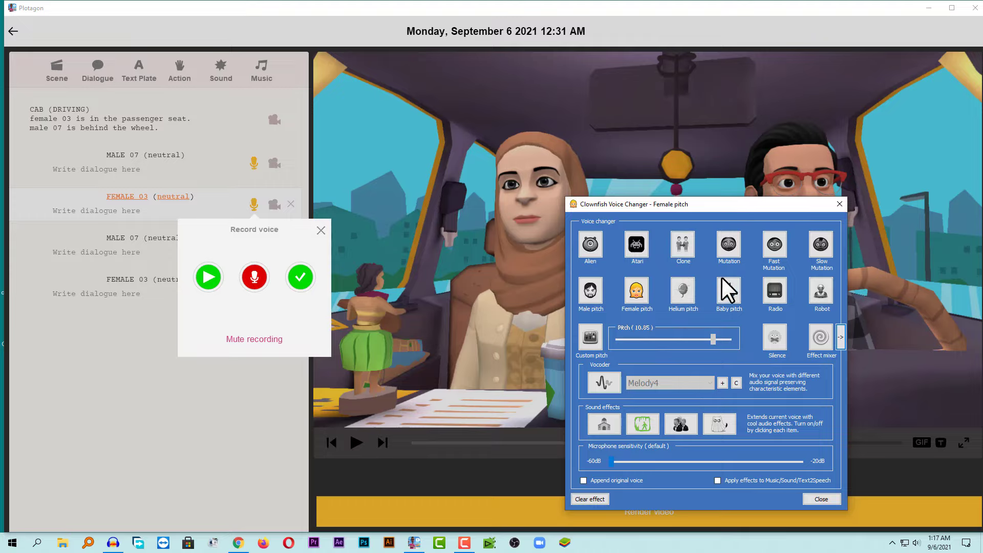
left_click(822, 500)
left_click(893, 543)
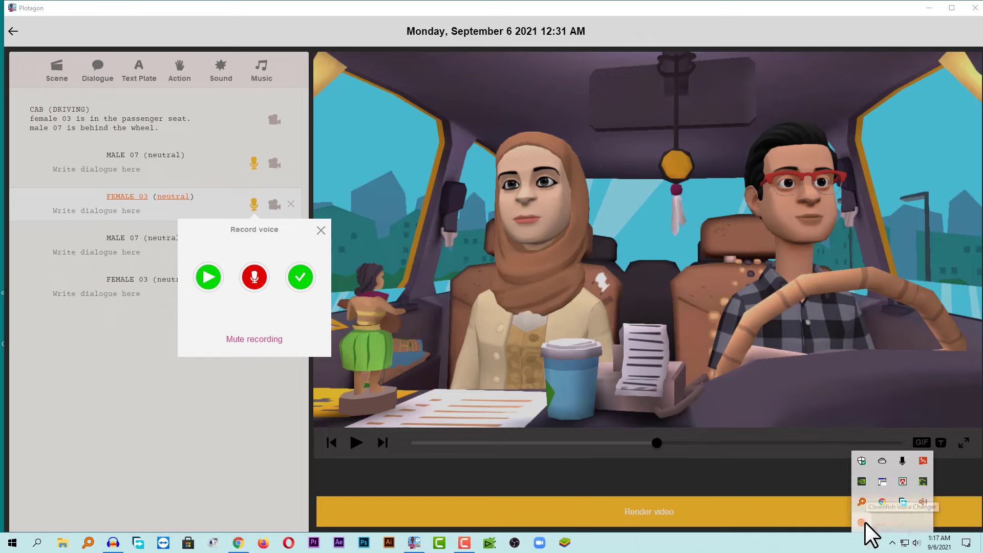
right_click(864, 522)
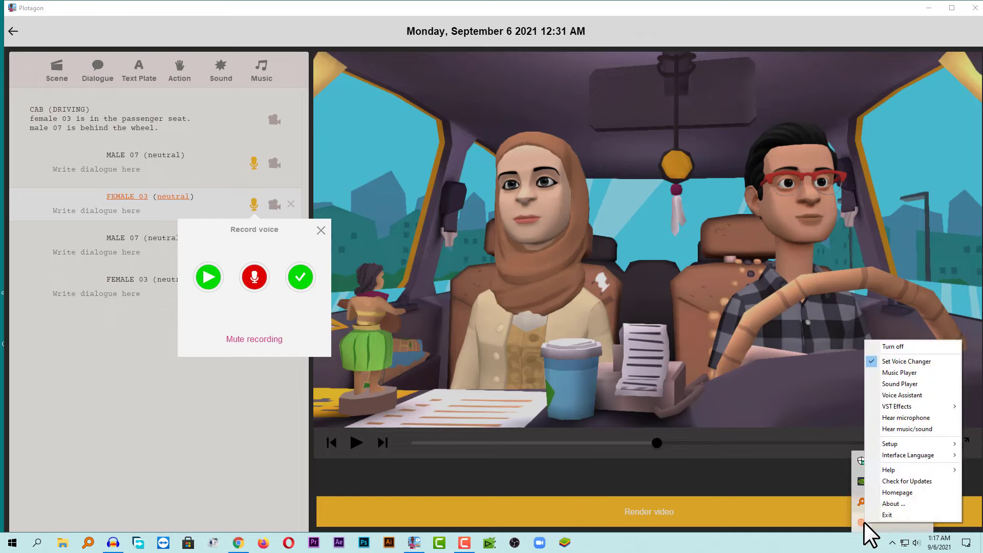
left_click(900, 347)
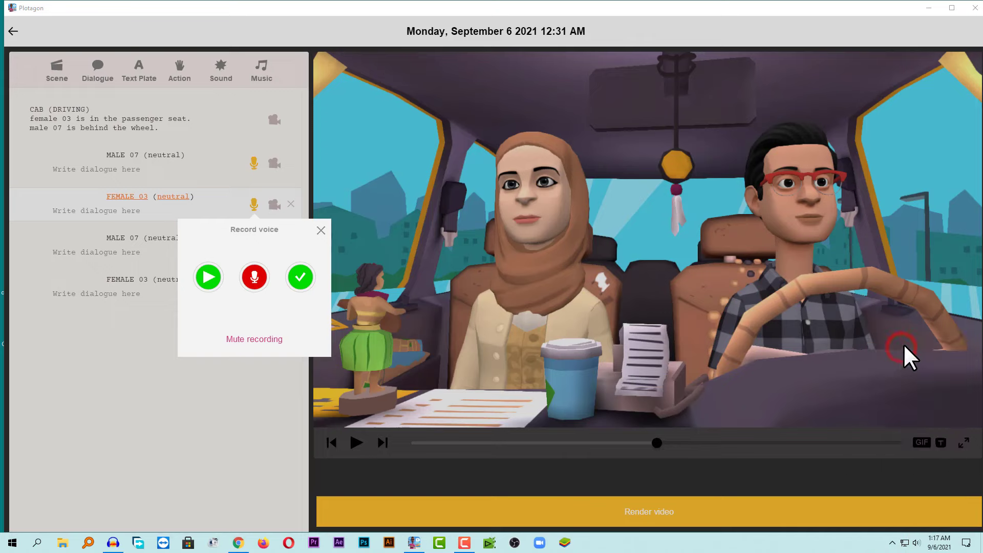